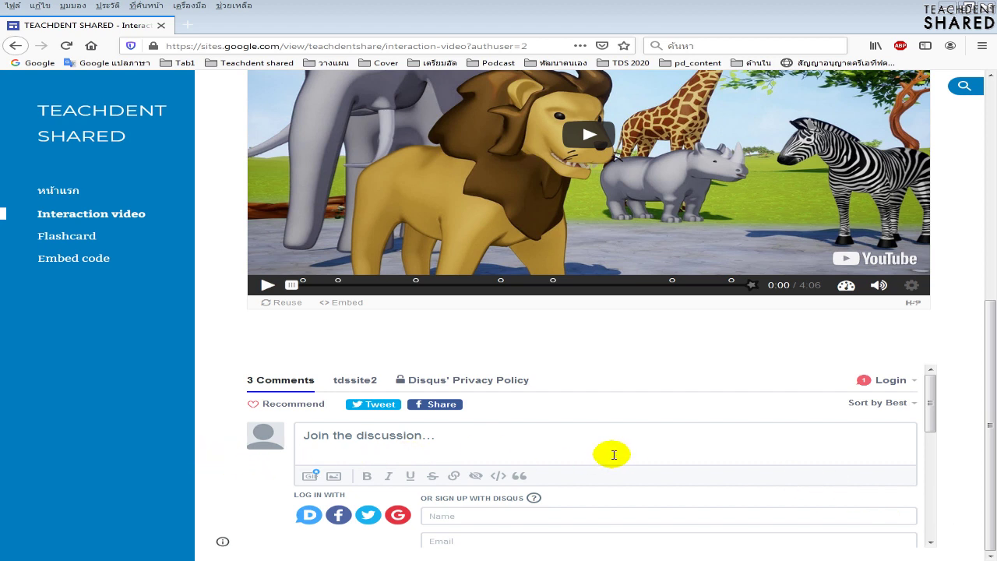
Examine the Disqus comment box and its login and sign-up fields below the embedded video
{"action": "left_click", "coordinate": [489, 345]}
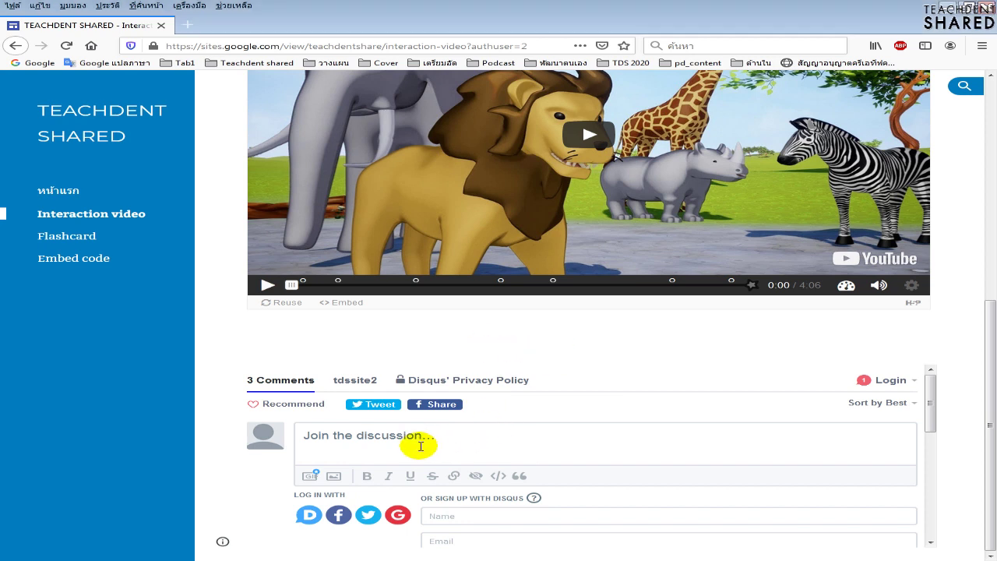
{"action": "left_click", "coordinate": [401, 446]}
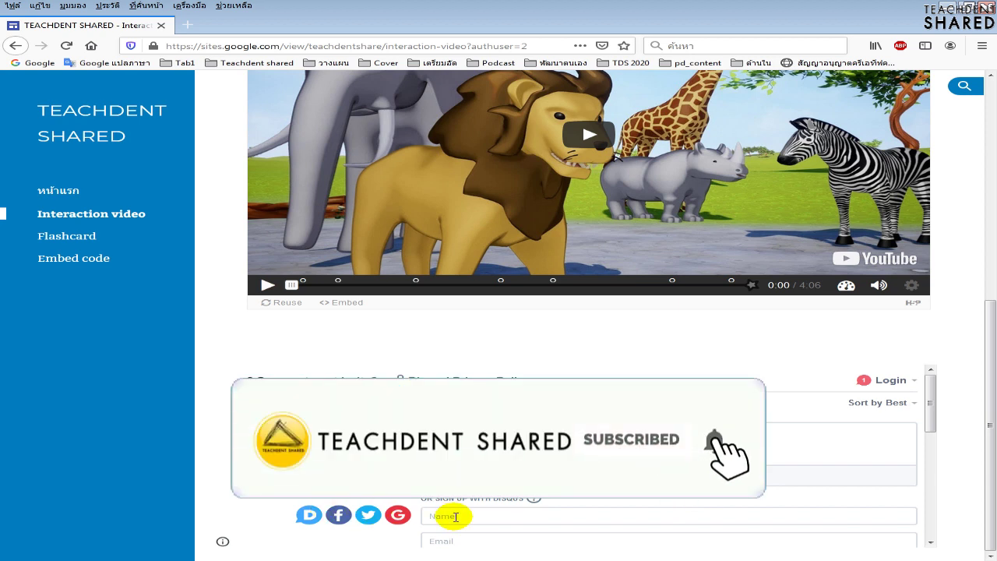
{"action": "scroll", "coordinate": [445, 507], "scroll_direction": "down", "scroll_amount": 2}
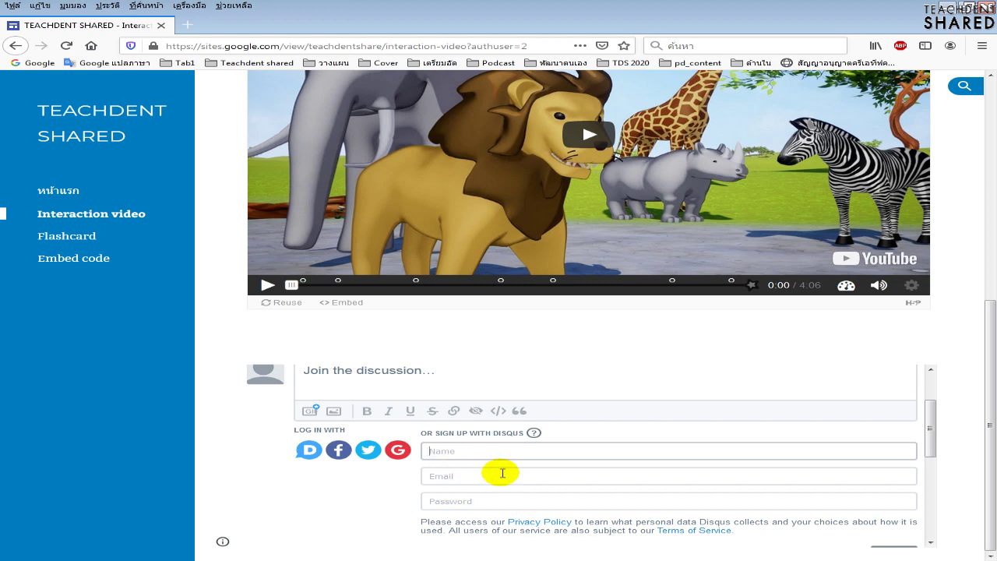
{"action": "scroll", "coordinate": [546, 489], "scroll_direction": "up", "scroll_amount": 2}
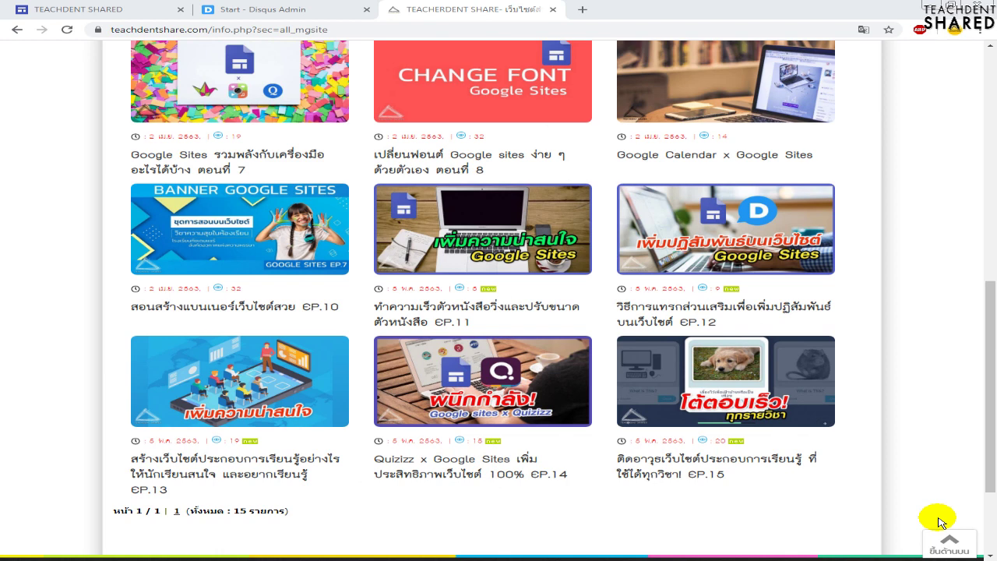
Browse the TEACHDENT SHARED video category สร้างเว็บไซต์การสอน down to the latest Google Sites episodes
{"action": "left_click", "coordinate": [943, 538]}
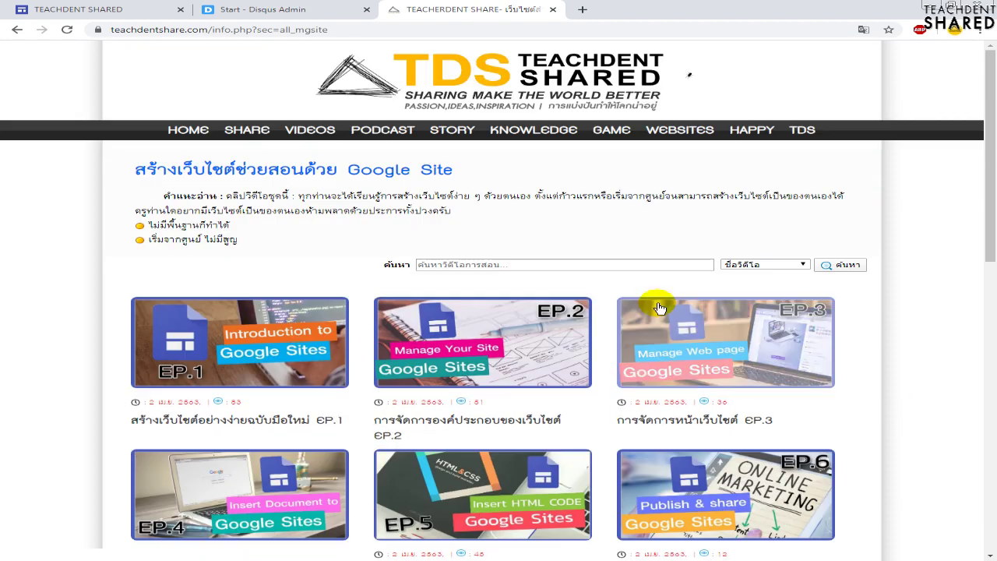
{"action": "left_click", "coordinate": [298, 130]}
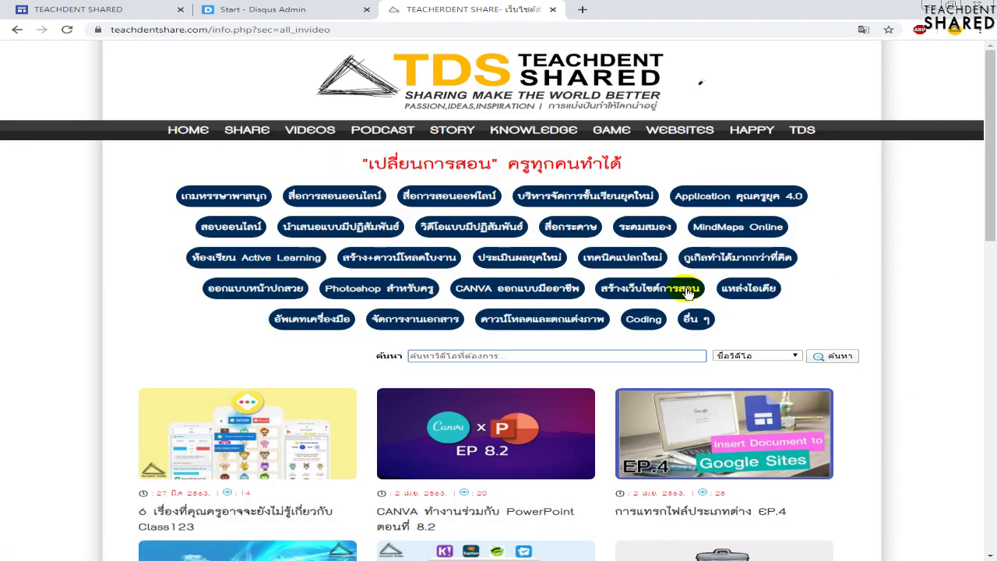
{"action": "left_click", "coordinate": [644, 294]}
{"action": "scroll", "coordinate": [643, 294], "scroll_direction": "down", "scroll_amount": 7}
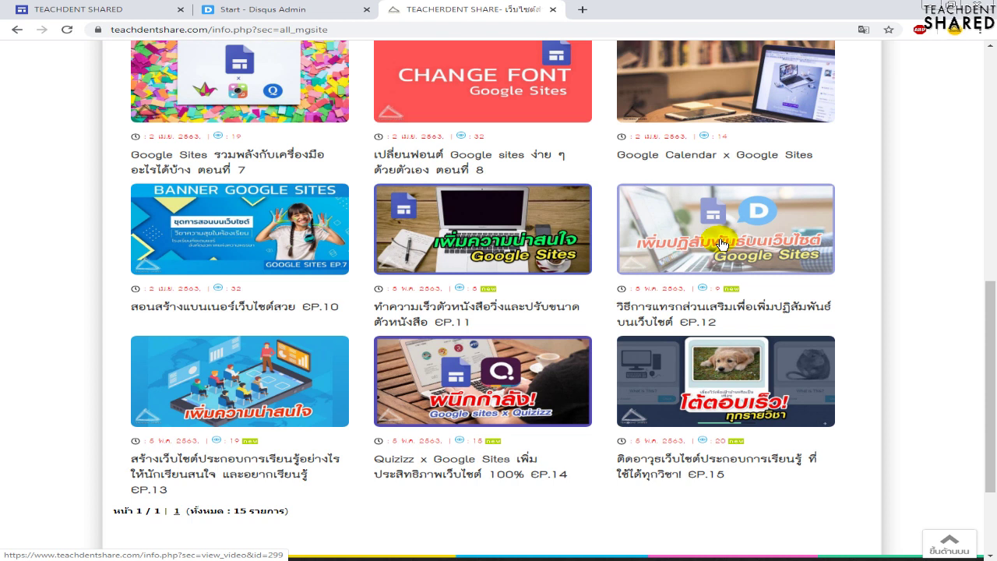
Switch to Disqus, open the approved comments in the admin moderation area, and delete the newest guest comment
{"action": "key", "text": "ctrl+shift+Tab"}
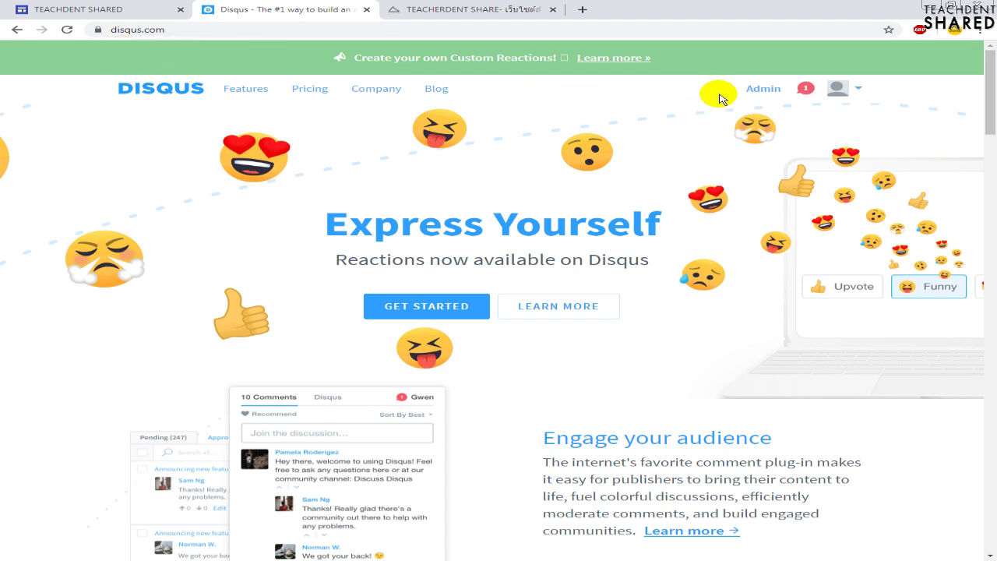
{"action": "left_click", "coordinate": [763, 91]}
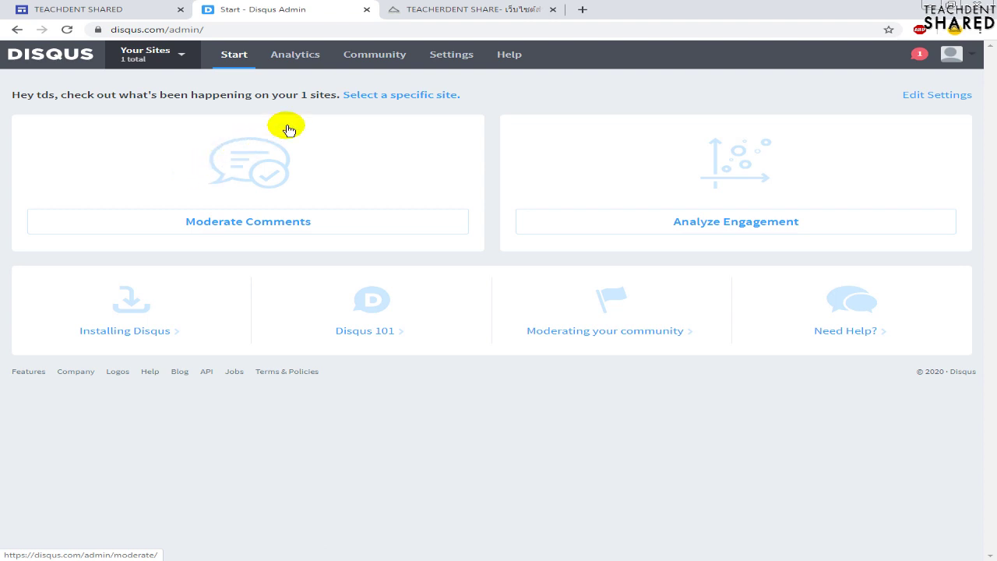
{"action": "left_click", "coordinate": [367, 62]}
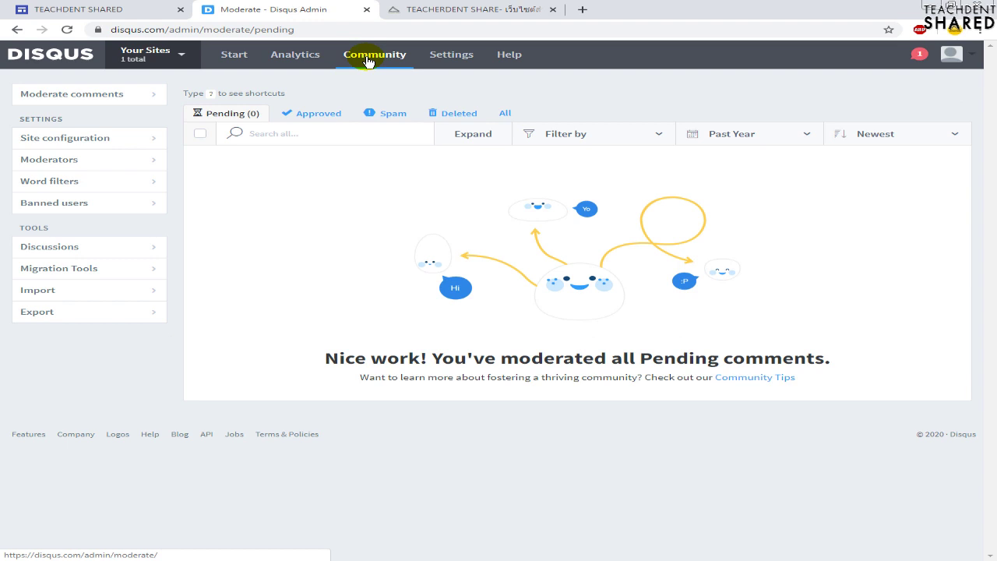
{"action": "left_click", "coordinate": [305, 118]}
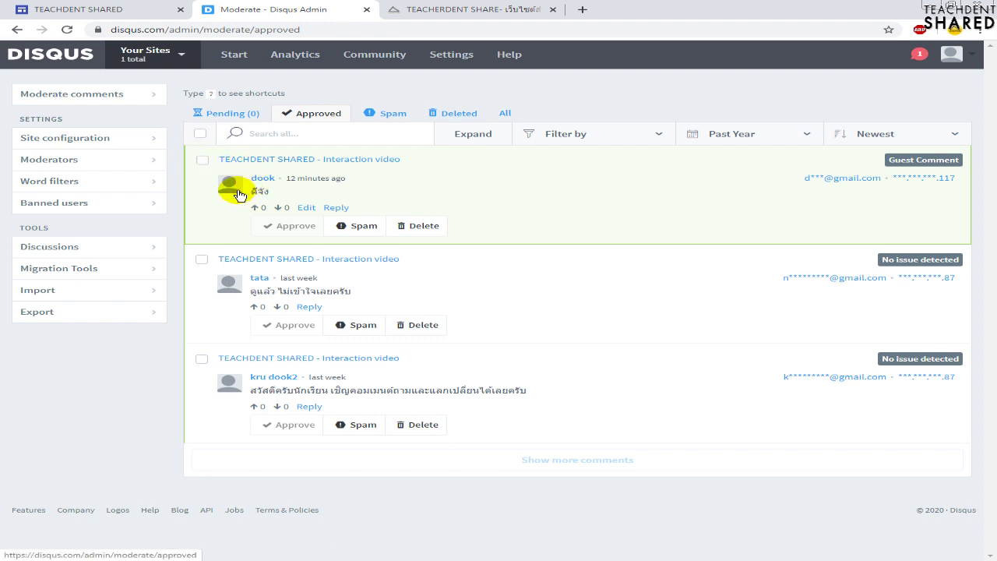
{"action": "left_click", "coordinate": [427, 232]}
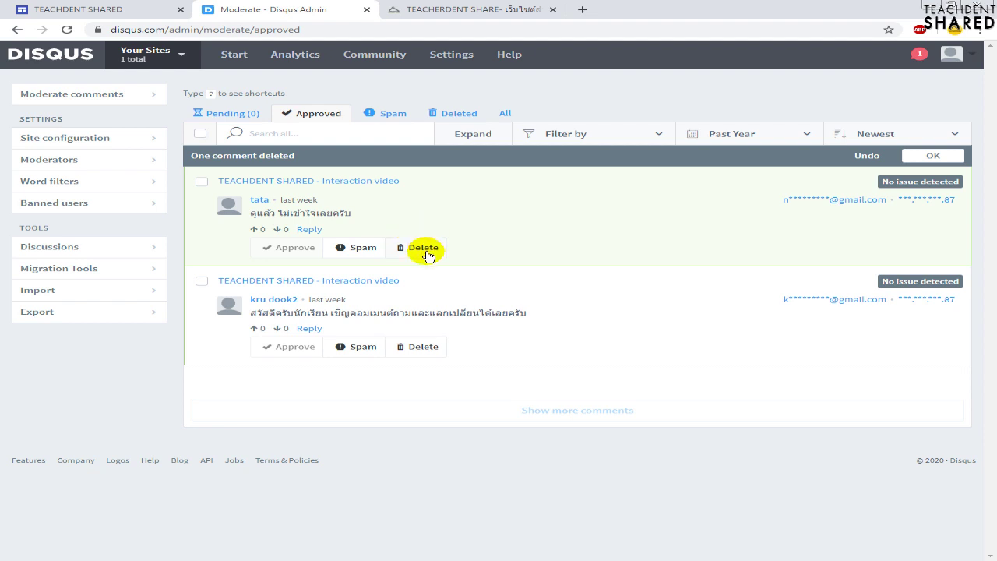
Post the reply "ตรงไหนที่หนูไม่เข้าครับ" to the approved comment "ดูแล้ว ไม่เข้าใจเลยครับ"
{"action": "left_click", "coordinate": [310, 230]}
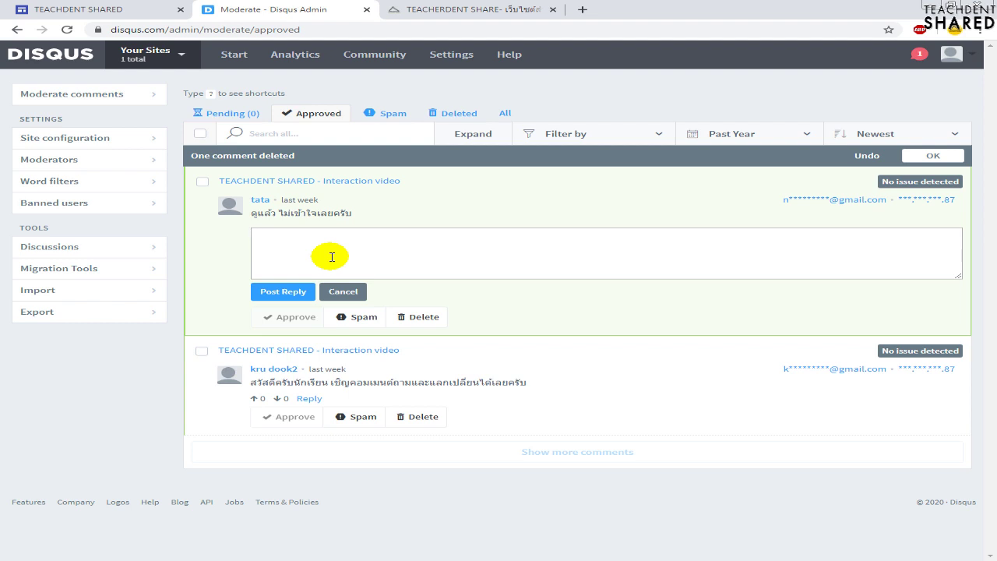
{"action": "type", "text": "ตรงไหนที่หนูไม่เข้าครับ"}
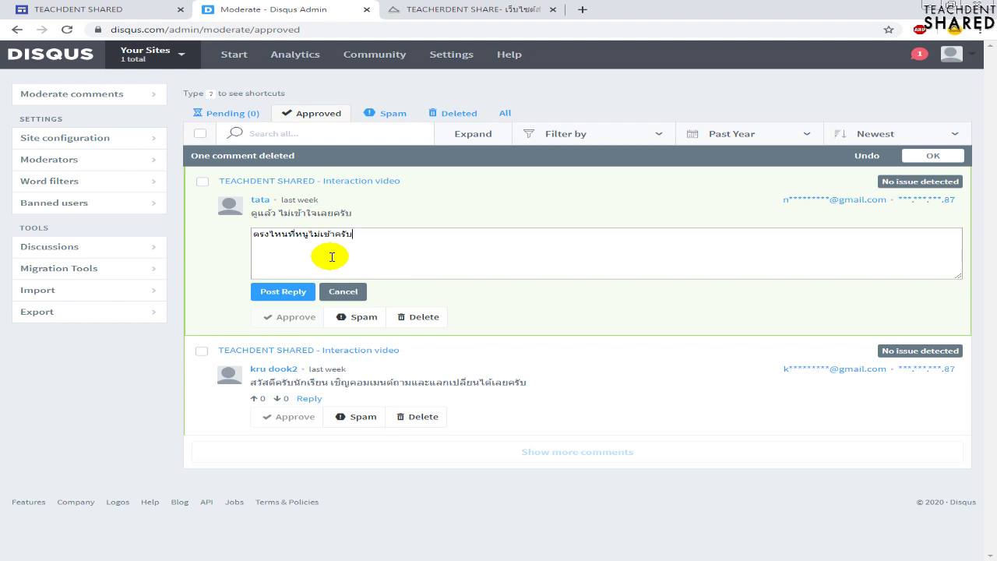
{"action": "left_click", "coordinate": [284, 293]}
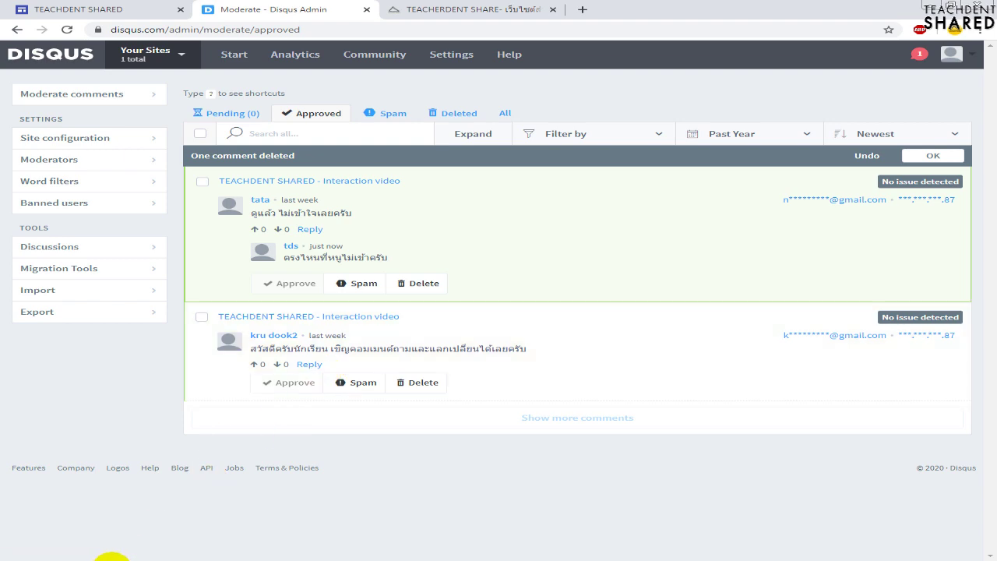
Switch to the site's Interaction video page and examine the comment thread and the name, email and password sign-up fields
{"action": "left_click", "coordinate": [112, 559]}
{"action": "left_click", "coordinate": [365, 448]}
{"action": "scroll", "coordinate": [343, 444], "scroll_direction": "down", "scroll_amount": 4}
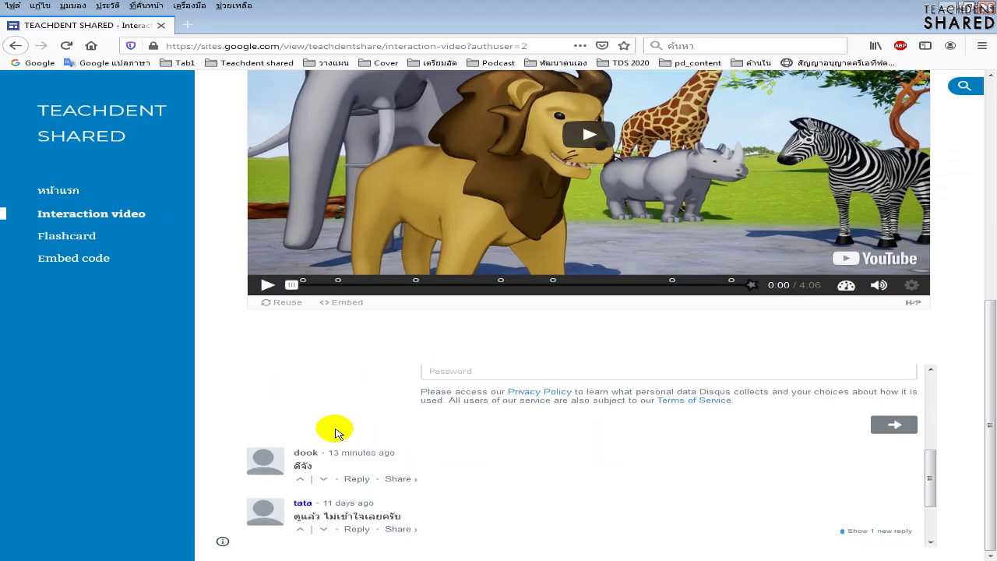
{"action": "scroll", "coordinate": [334, 430], "scroll_direction": "up", "scroll_amount": 4}
{"action": "scroll", "coordinate": [318, 432], "scroll_direction": "down", "scroll_amount": 1}
{"action": "scroll", "coordinate": [323, 421], "scroll_direction": "up", "scroll_amount": 2}
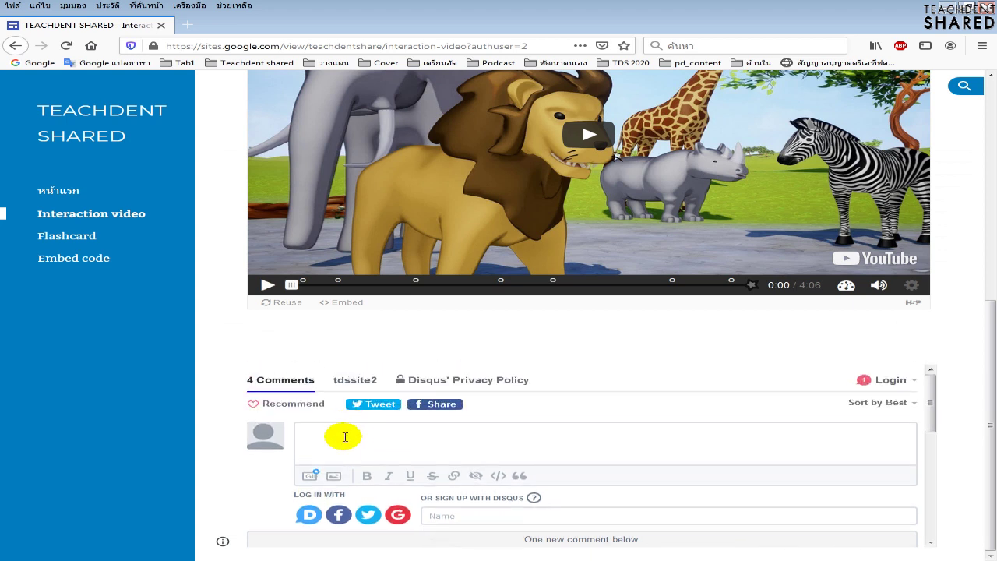
{"action": "scroll", "coordinate": [390, 444], "scroll_direction": "down", "scroll_amount": 2}
{"action": "left_click", "coordinate": [473, 451]}
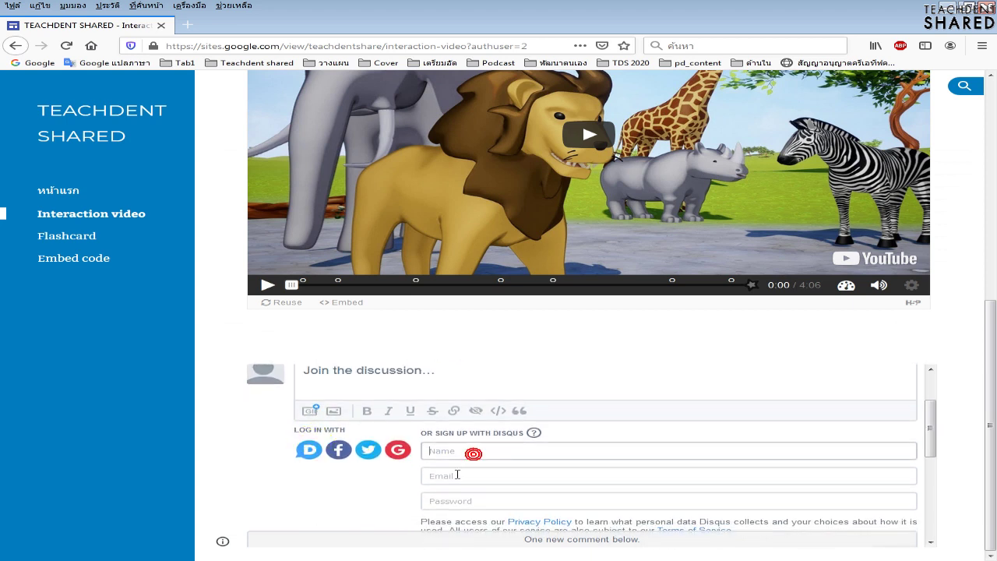
{"action": "left_click", "coordinate": [458, 475]}
{"action": "left_click", "coordinate": [362, 501]}
{"action": "left_click", "coordinate": [437, 497]}
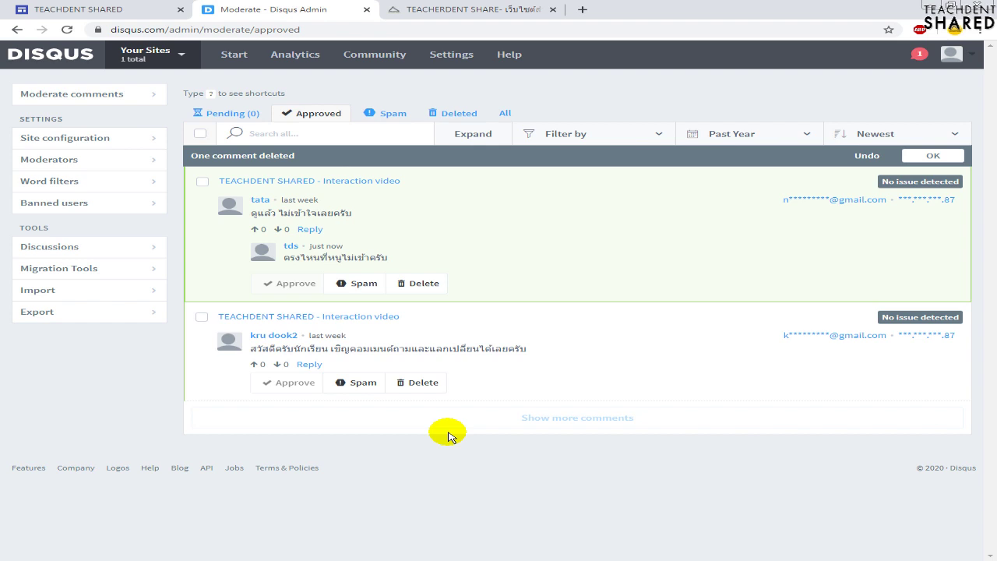
Return to the Disqus admin, open the settings for tdssite2, and review its general and installation pages
{"action": "left_click", "coordinate": [447, 56]}
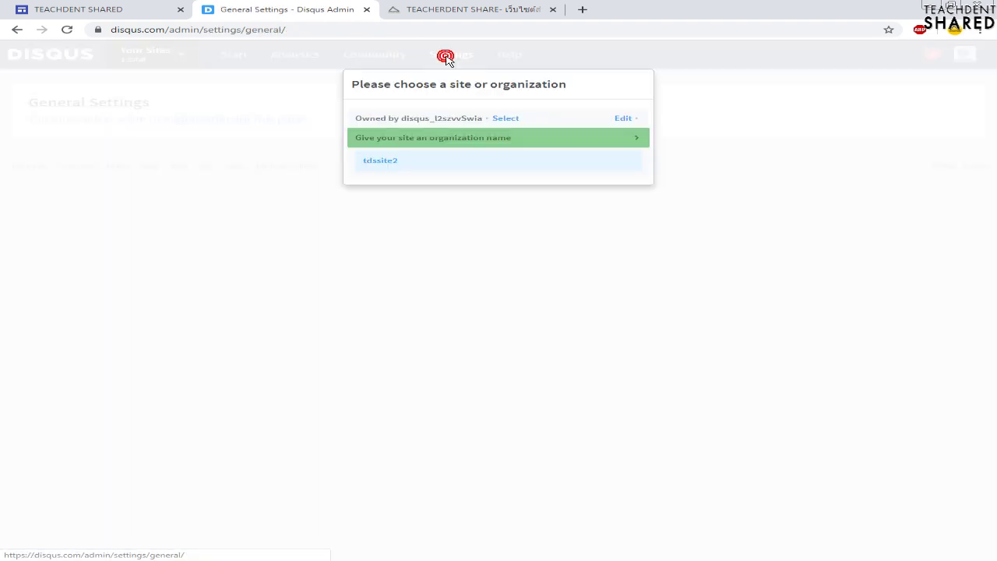
{"action": "left_click", "coordinate": [401, 164]}
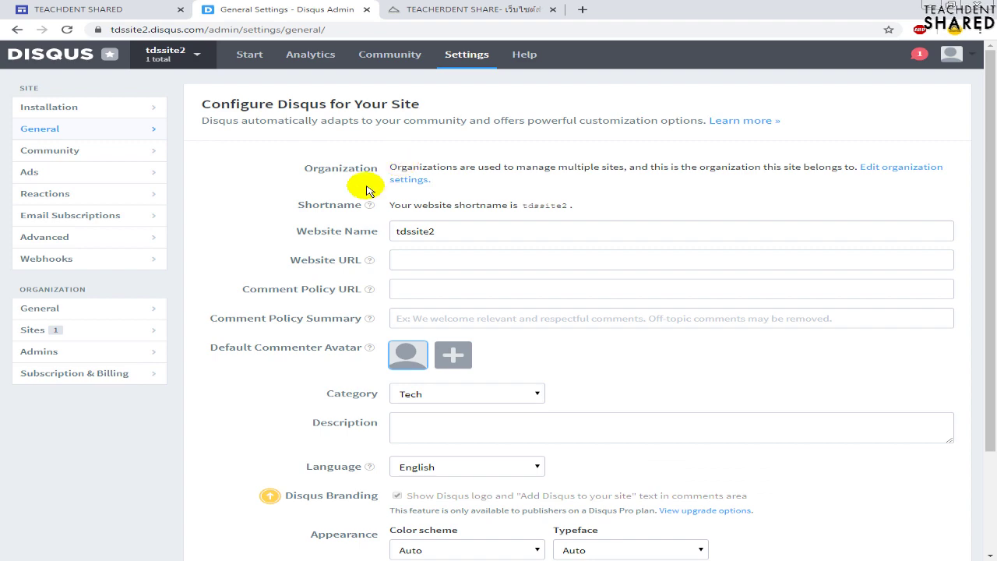
{"action": "scroll", "coordinate": [343, 234], "scroll_direction": "down", "scroll_amount": 3}
{"action": "scroll", "coordinate": [117, 156], "scroll_direction": "up", "scroll_amount": 3}
{"action": "left_click", "coordinate": [56, 114]}
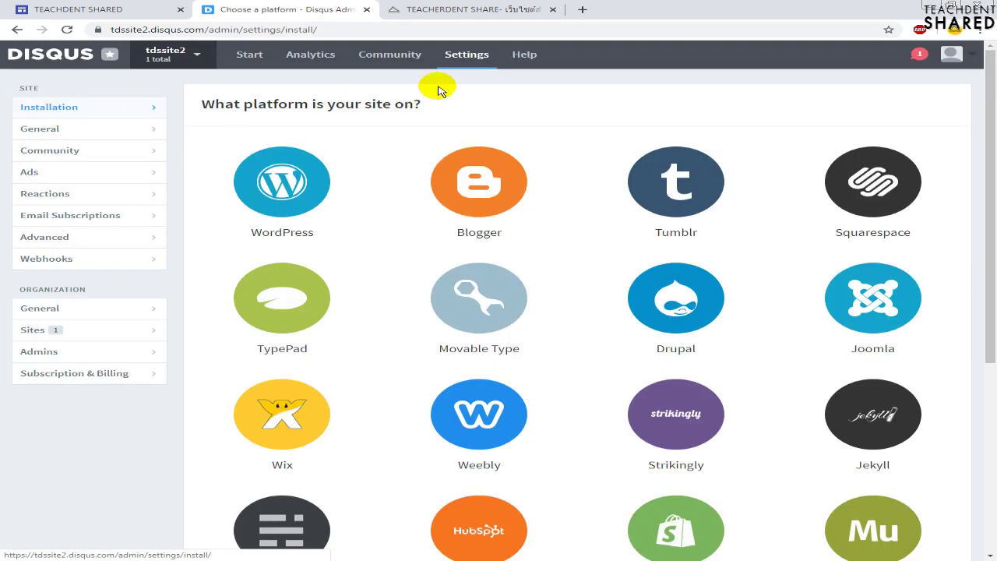
{"action": "left_click", "coordinate": [467, 58]}
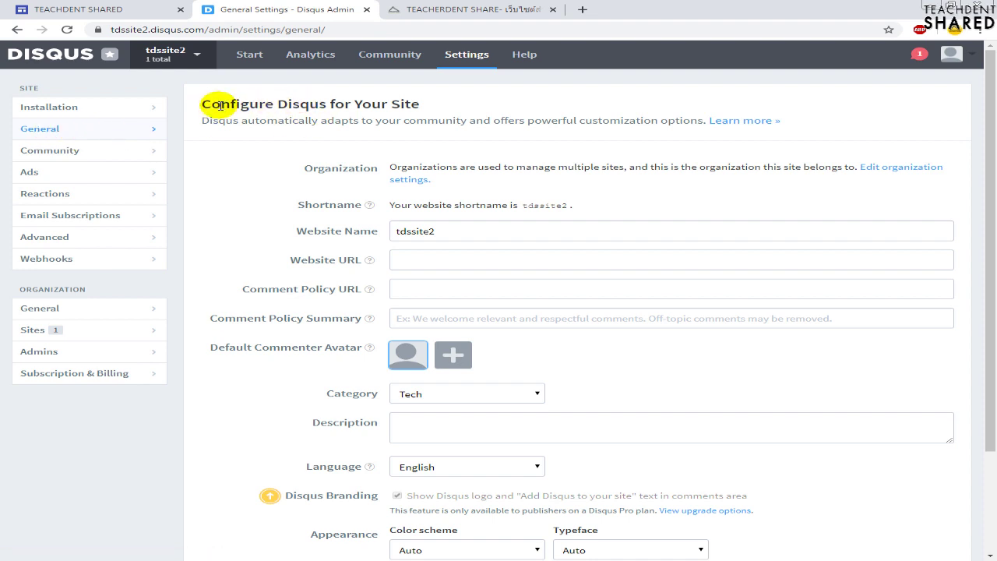
Enable guest commenting in the site's community and comments configuration and save the settings
{"action": "left_click", "coordinate": [61, 155]}
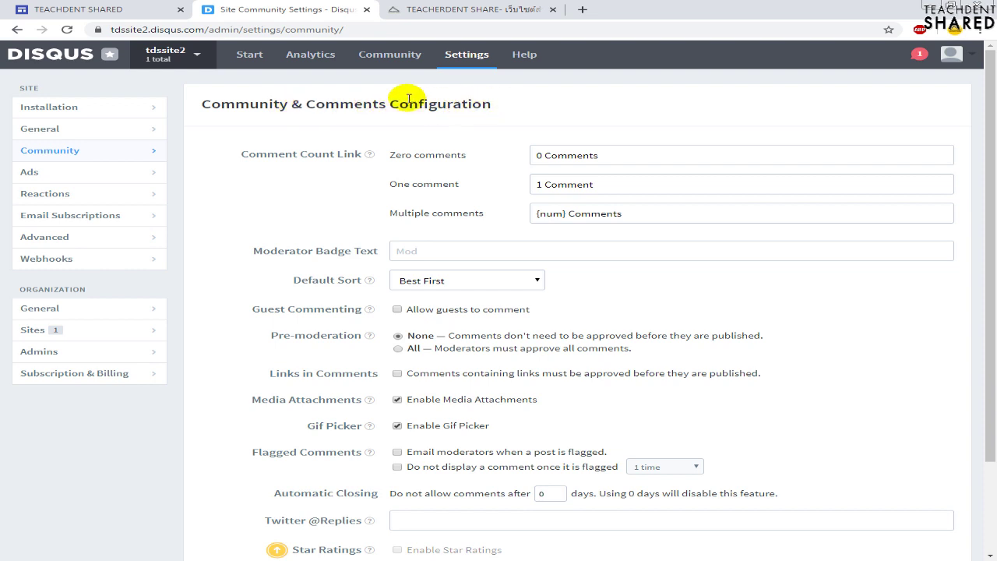
{"action": "scroll", "coordinate": [226, 249], "scroll_direction": "down", "scroll_amount": 1}
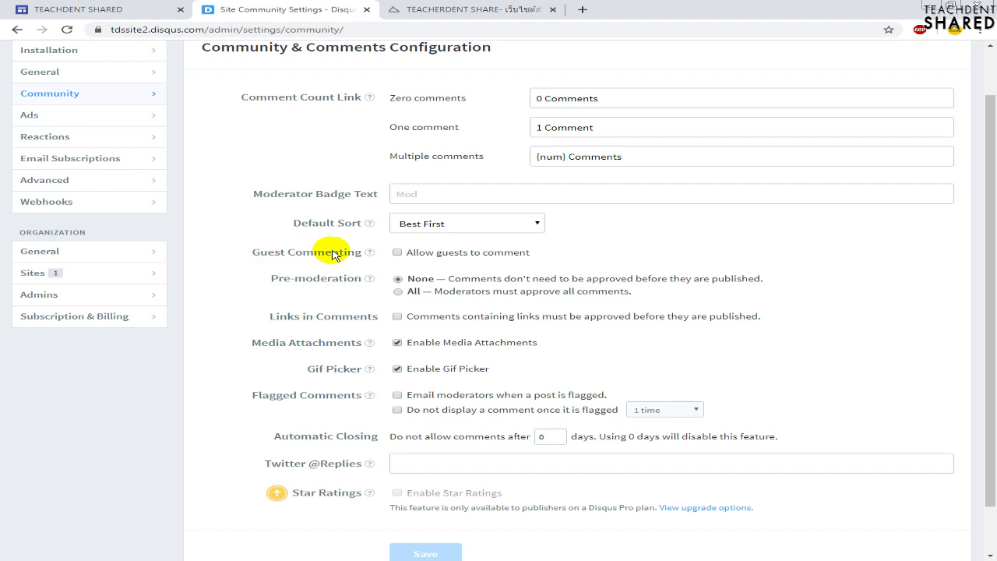
{"action": "left_click", "coordinate": [398, 253]}
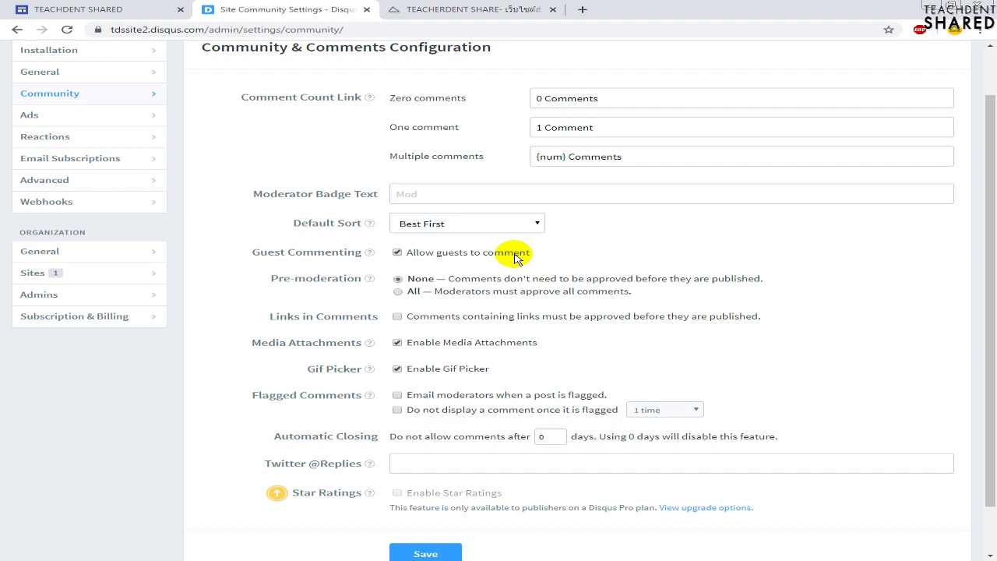
{"action": "scroll", "coordinate": [233, 308], "scroll_direction": "down", "scroll_amount": 1}
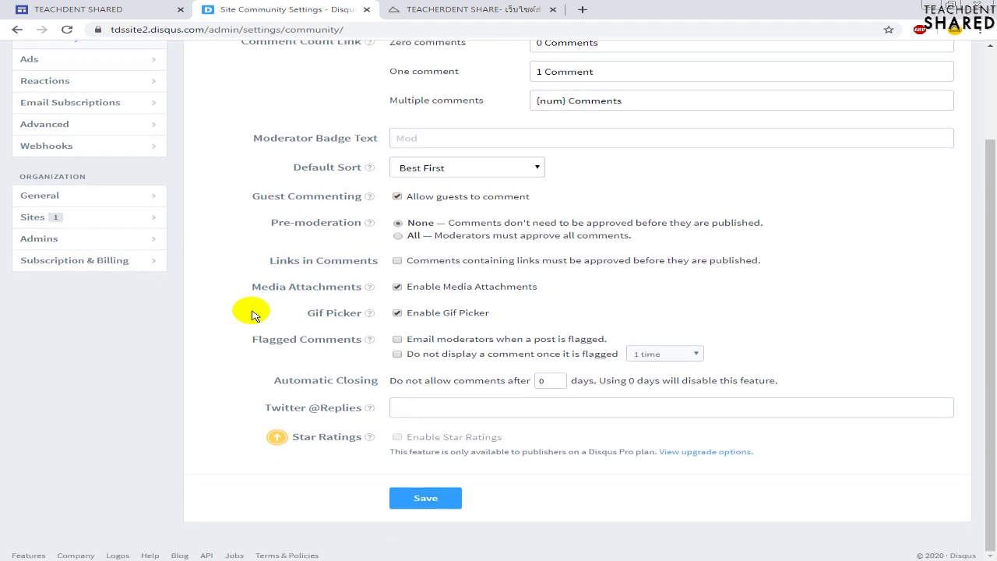
{"action": "left_click", "coordinate": [427, 501]}
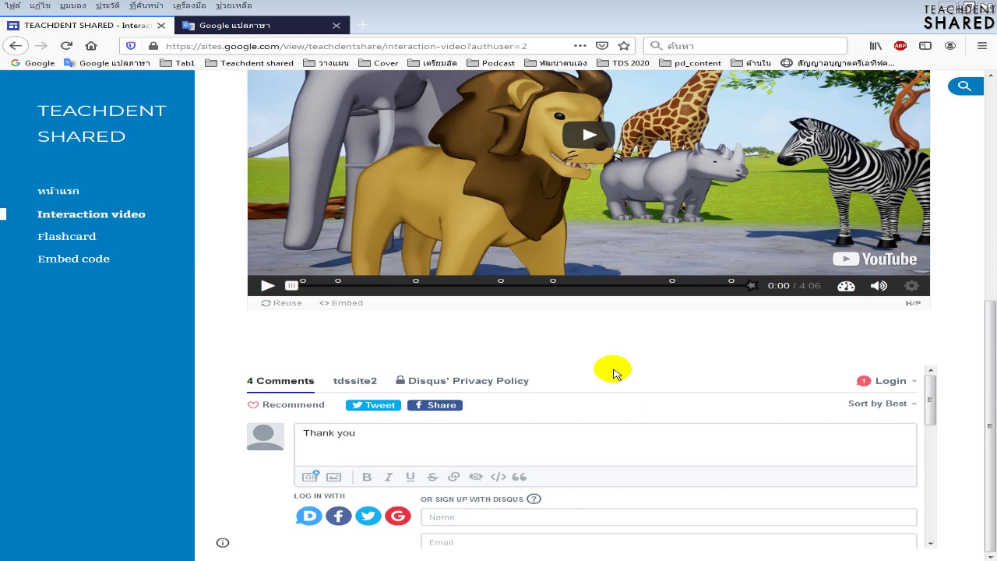
On the Interaction video page, set the "Thank you" comment to post as a guest and dismiss the Facebook notifications
{"action": "left_click", "coordinate": [581, 348]}
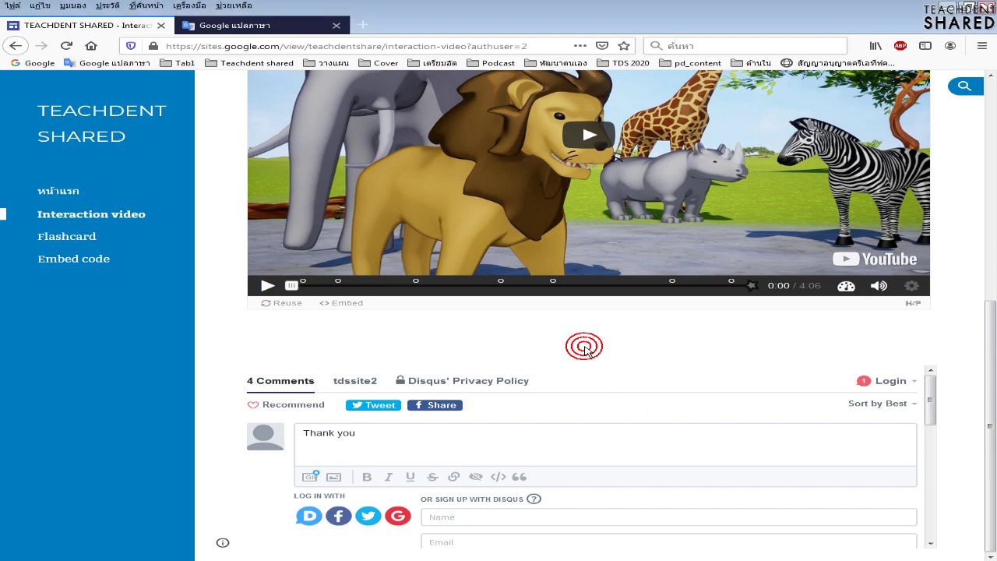
{"action": "left_click", "coordinate": [218, 442]}
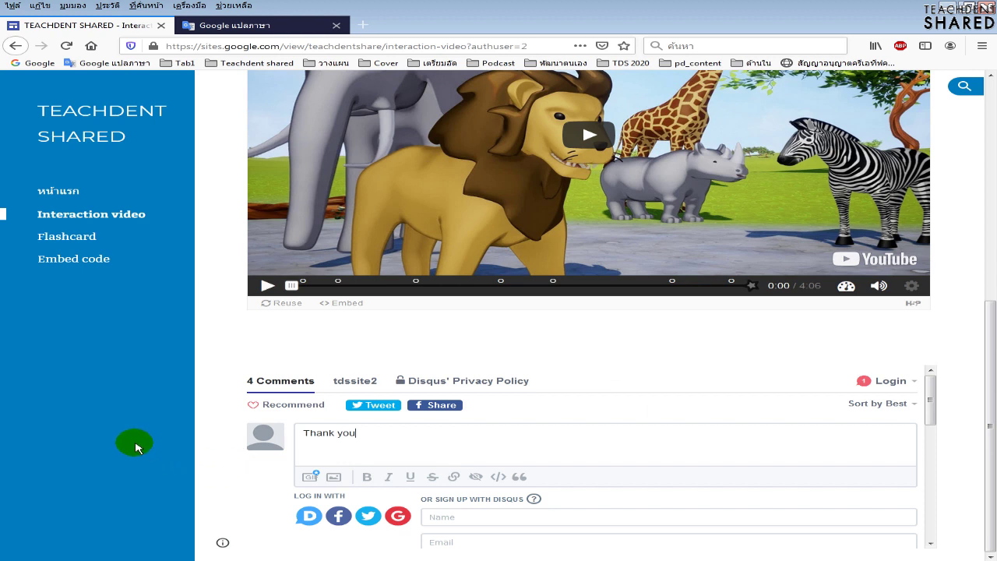
{"action": "left_click_drag", "start_coordinate": [937, 396], "coordinate": [938, 425]}
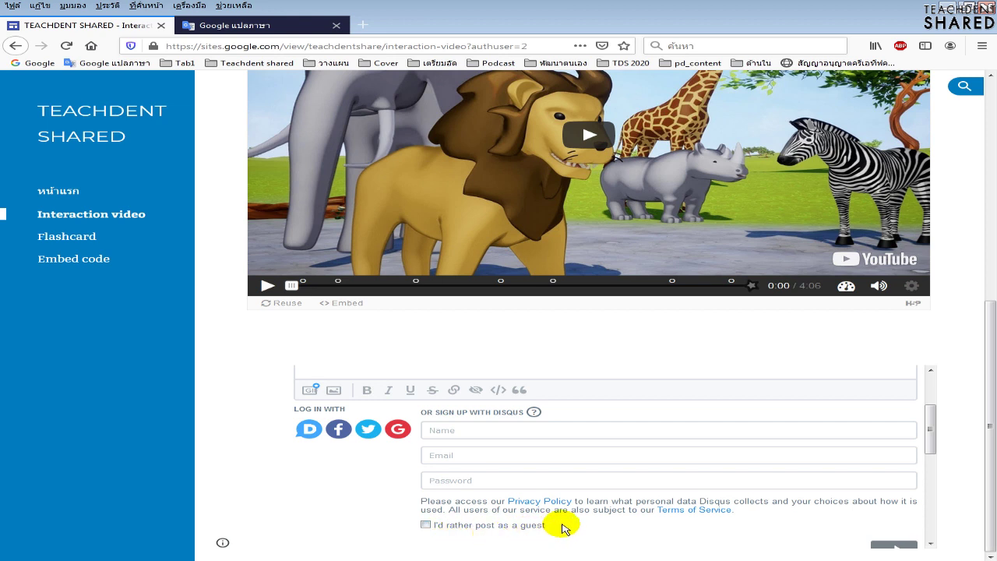
{"action": "left_click", "coordinate": [426, 527]}
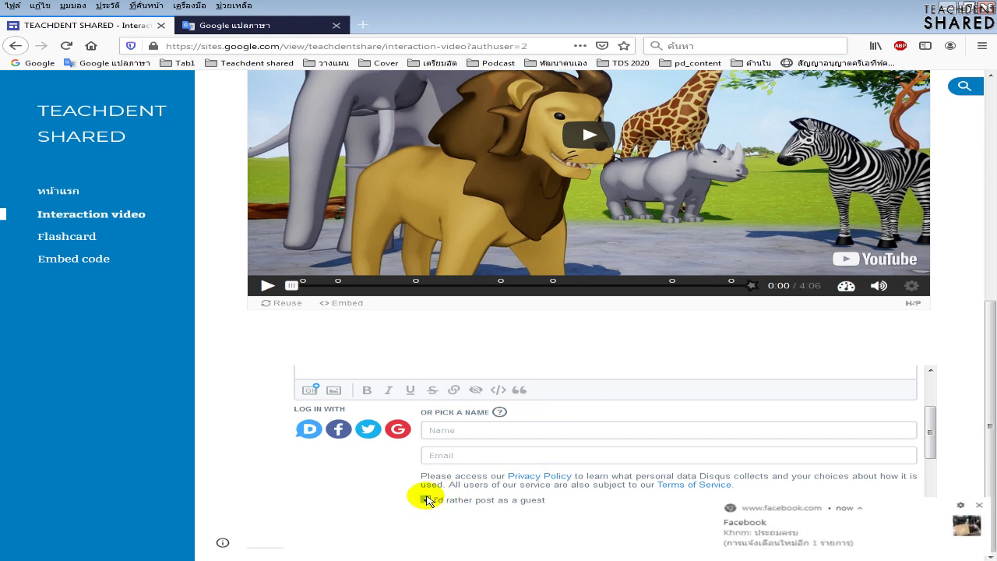
{"action": "left_click", "coordinate": [979, 505]}
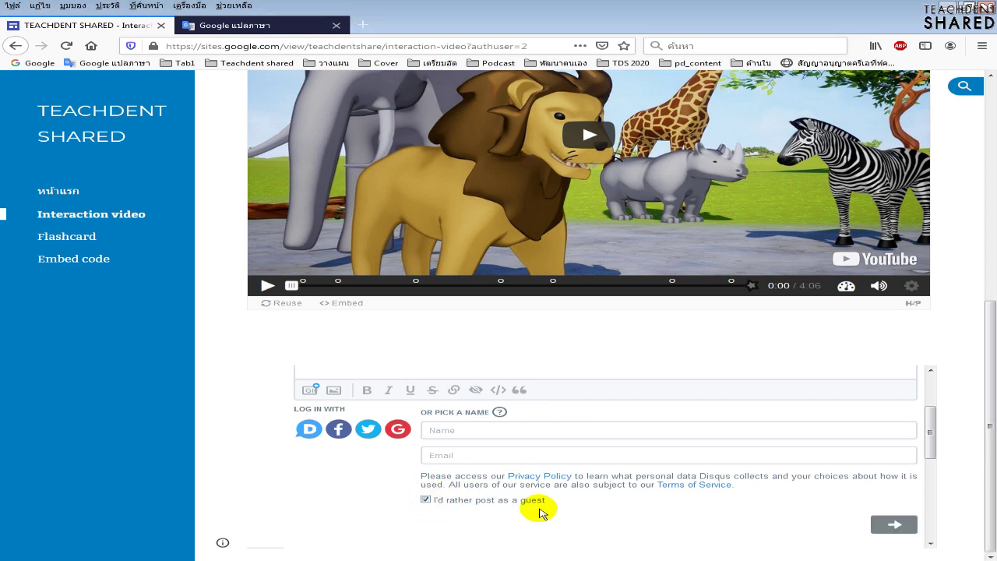
{"action": "left_click", "coordinate": [427, 500]}
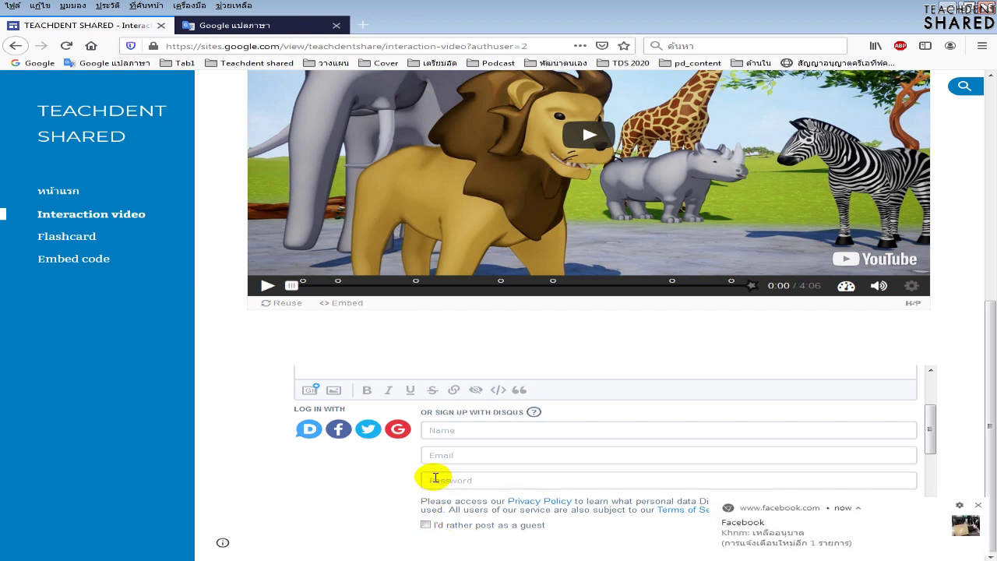
{"action": "left_click", "coordinate": [426, 524]}
{"action": "left_click", "coordinate": [979, 505]}
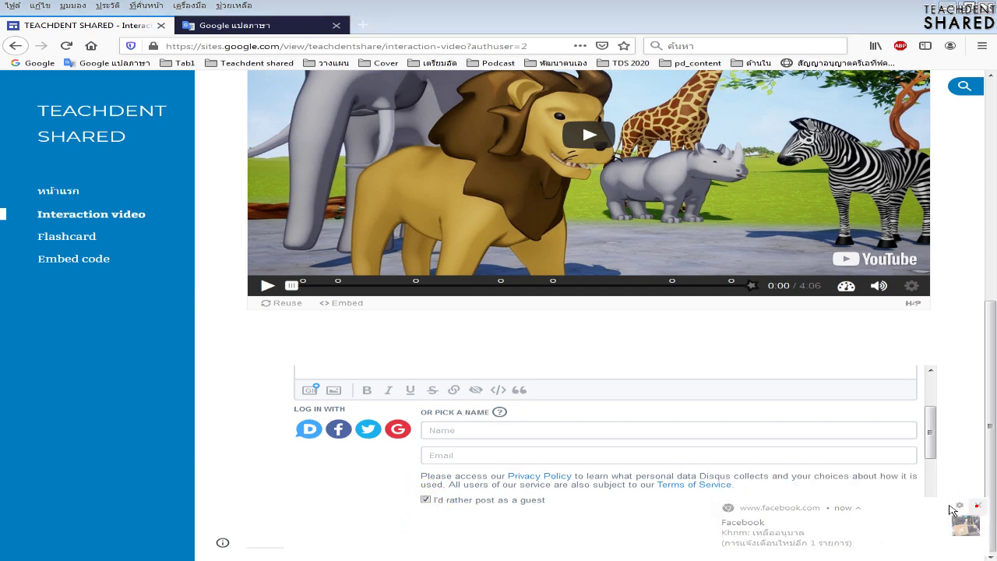
Fill in the guest's name and e-mail address in the comment form on the Interaction video page
{"action": "left_click", "coordinate": [470, 432]}
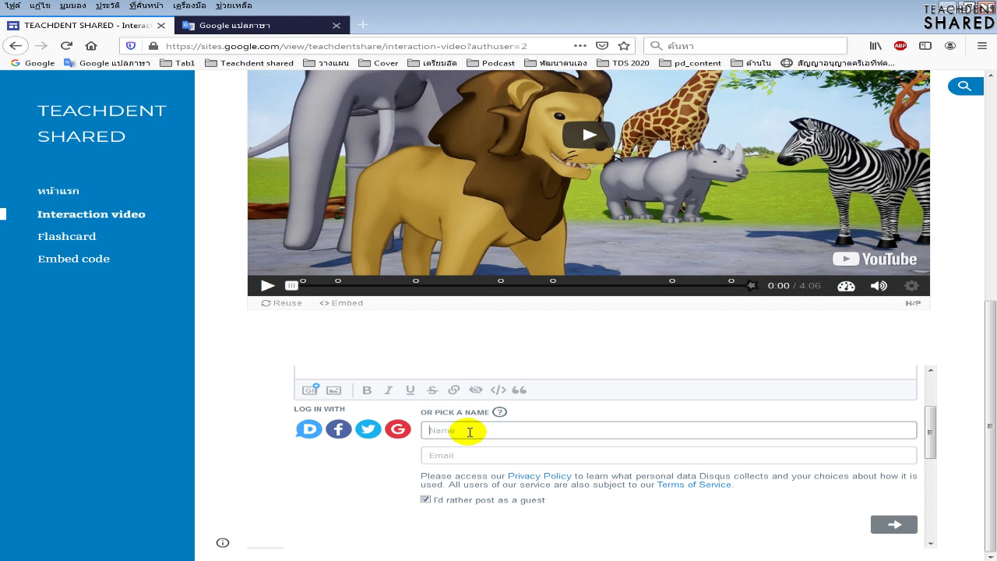
{"action": "type", "text": "kaka"}
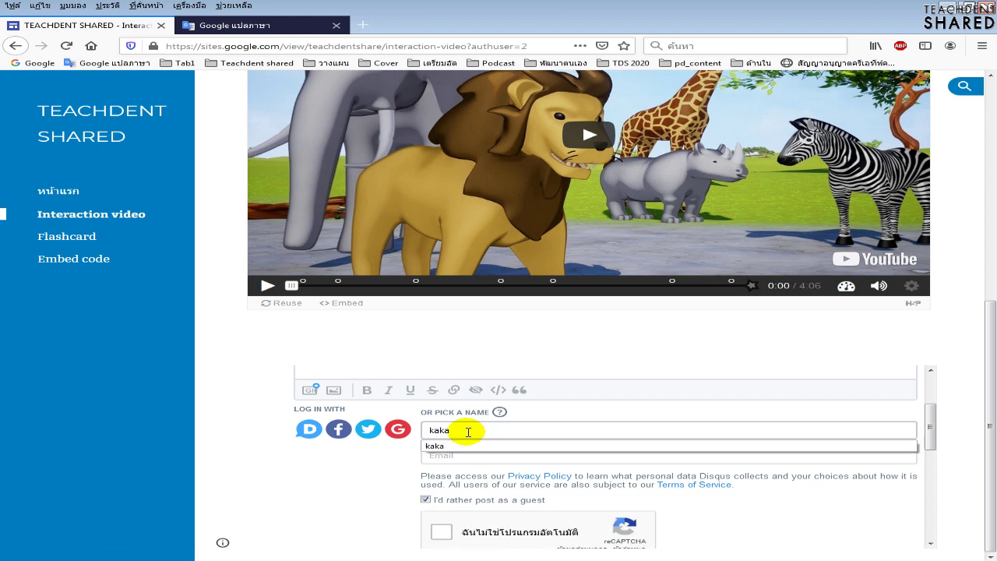
{"action": "left_click", "coordinate": [371, 459]}
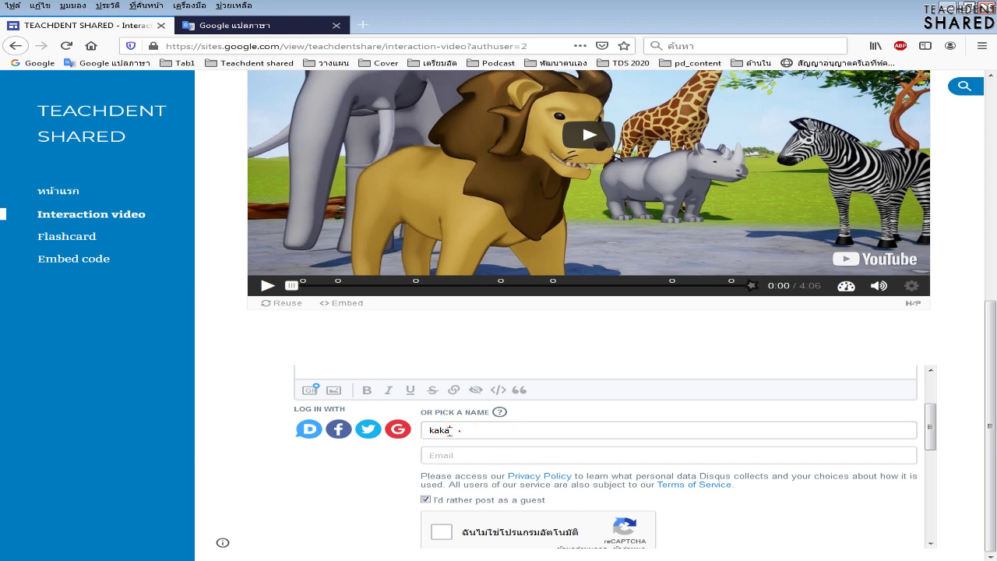
{"action": "left_click", "coordinate": [428, 452]}
{"action": "type", "text": "kaka"}
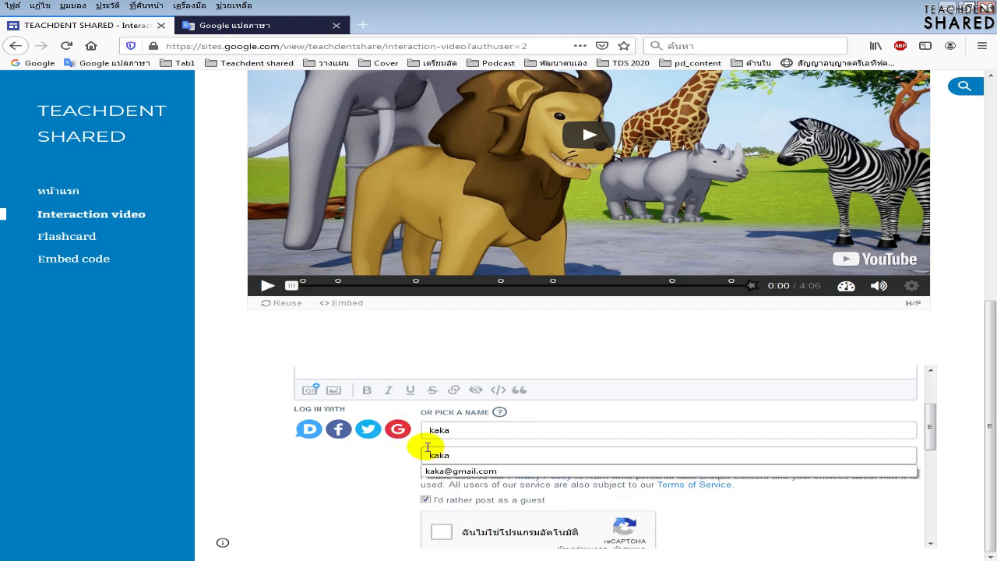
{"action": "left_click", "coordinate": [450, 470]}
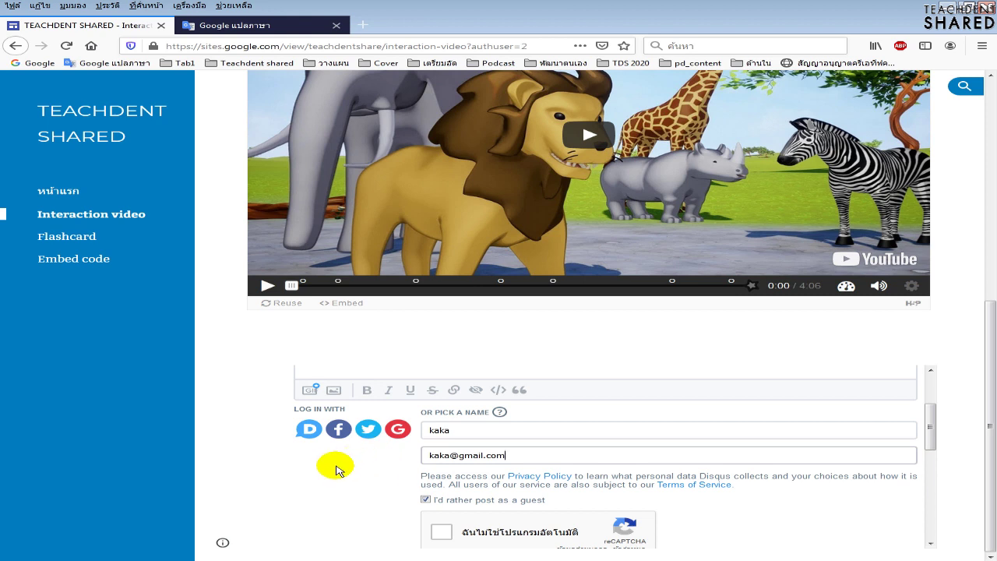
{"action": "double_click", "coordinate": [451, 458]}
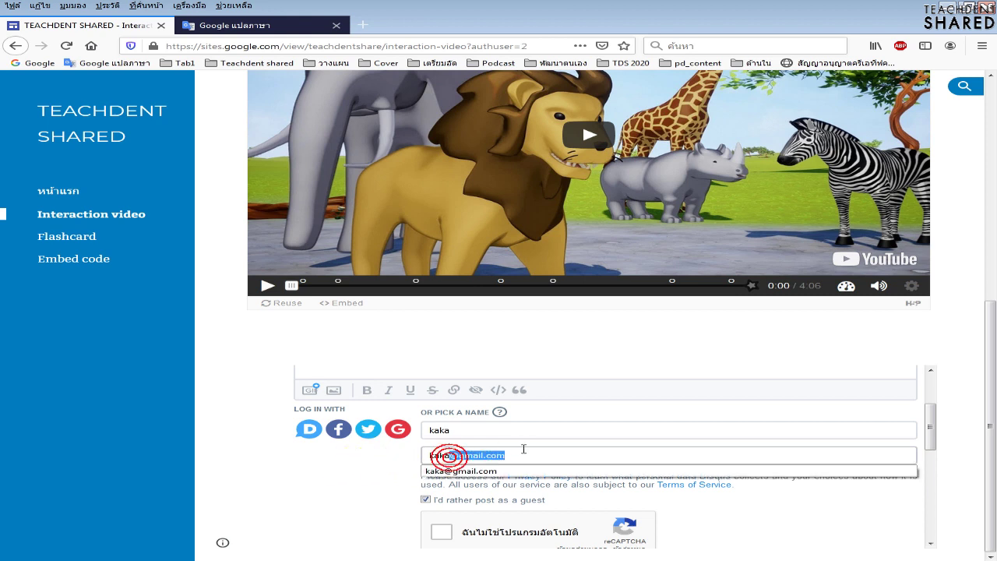
{"action": "left_click", "coordinate": [251, 478]}
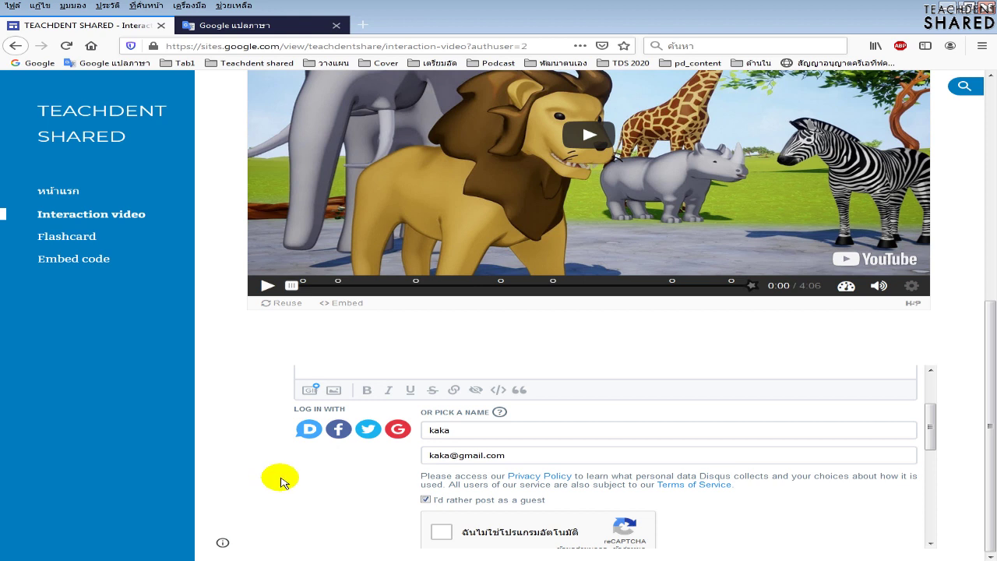
{"action": "left_click", "coordinate": [281, 478]}
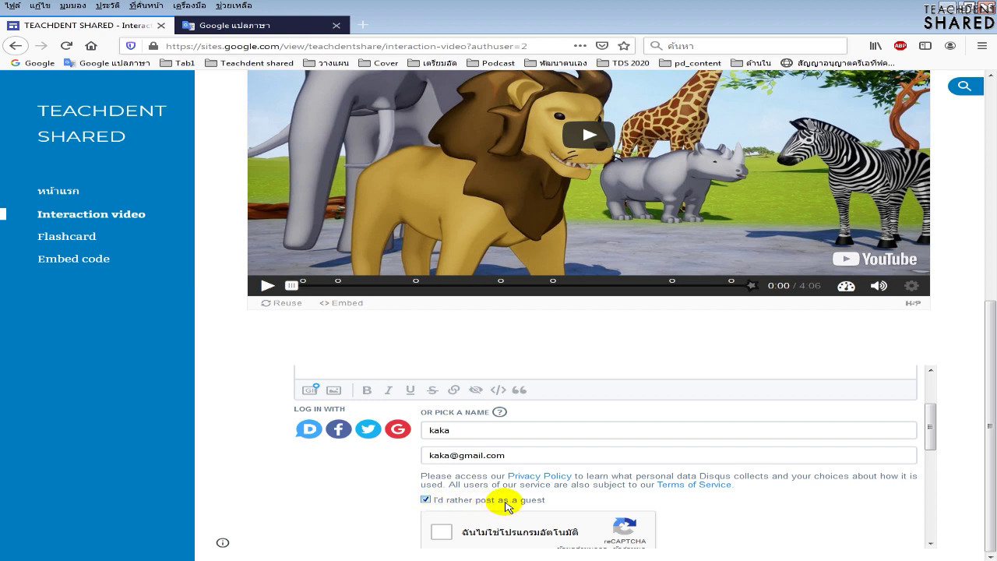
Complete the reCAPTCHA check and submit the "Thank you" guest comment, closing the Facebook notifications that cover the page
{"action": "left_click", "coordinate": [444, 531]}
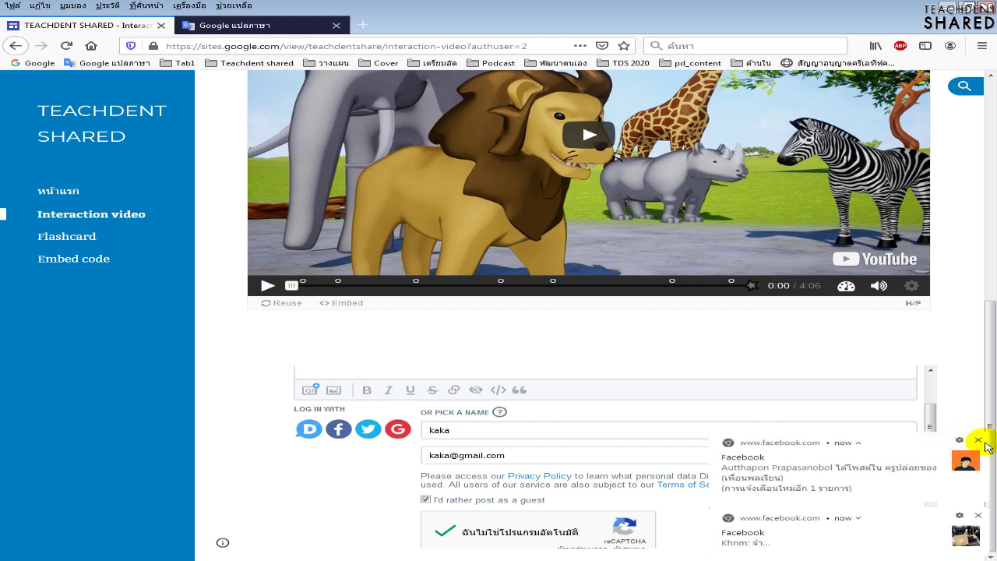
{"action": "left_click", "coordinate": [980, 441]}
{"action": "left_click", "coordinate": [978, 515]}
{"action": "scroll", "coordinate": [919, 466], "scroll_direction": "down", "scroll_amount": 3}
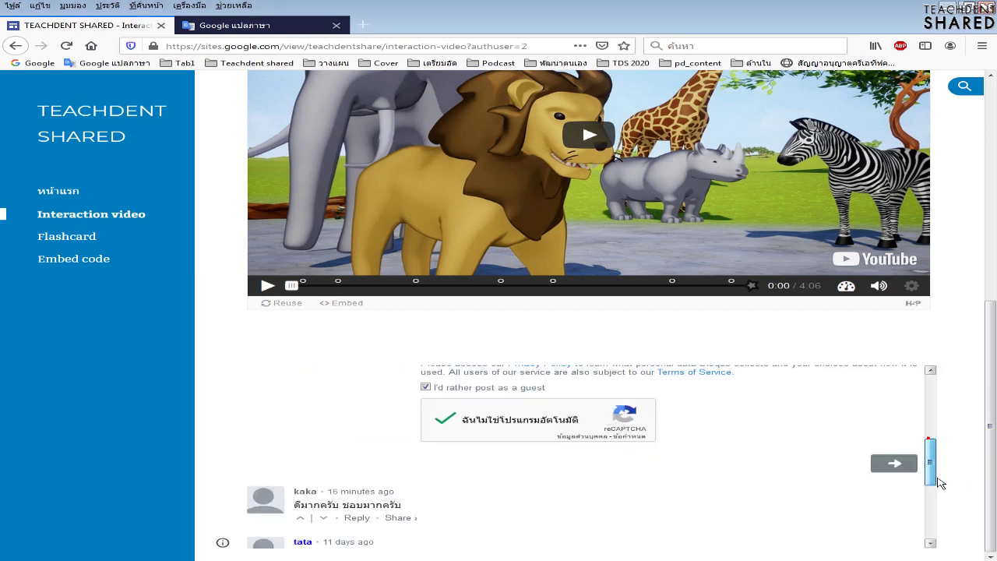
{"action": "left_click", "coordinate": [896, 438]}
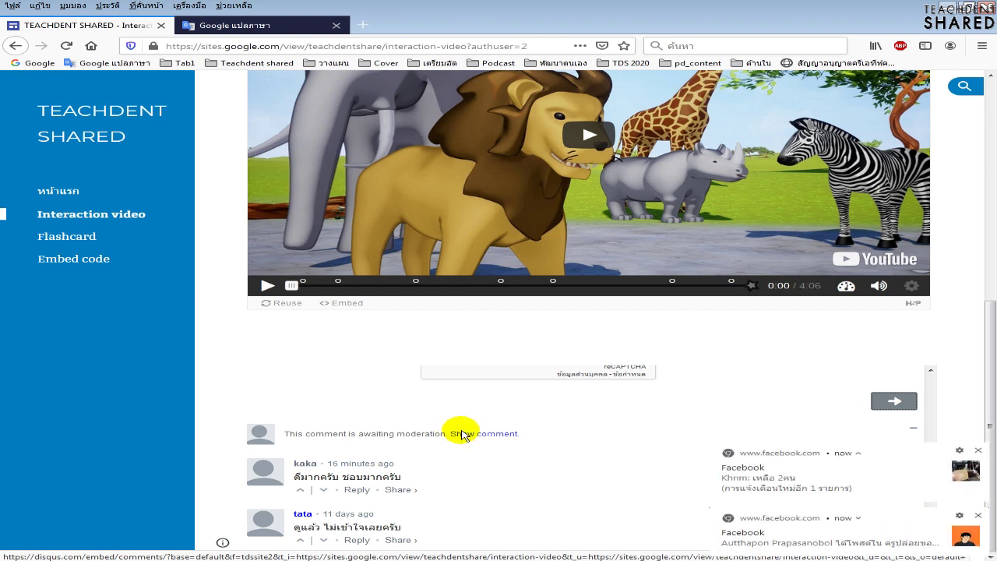
{"action": "left_click", "coordinate": [978, 452]}
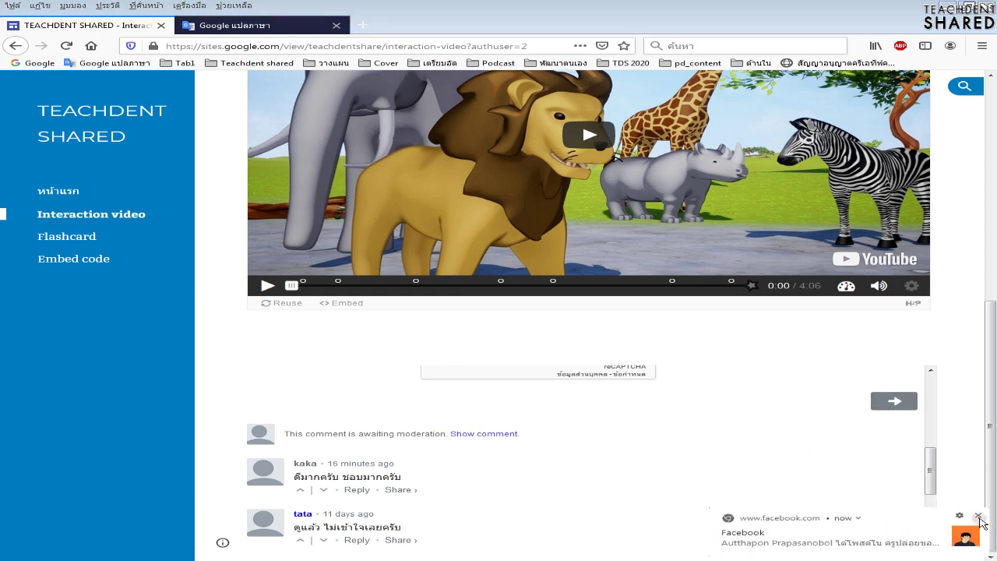
{"action": "left_click", "coordinate": [978, 515]}
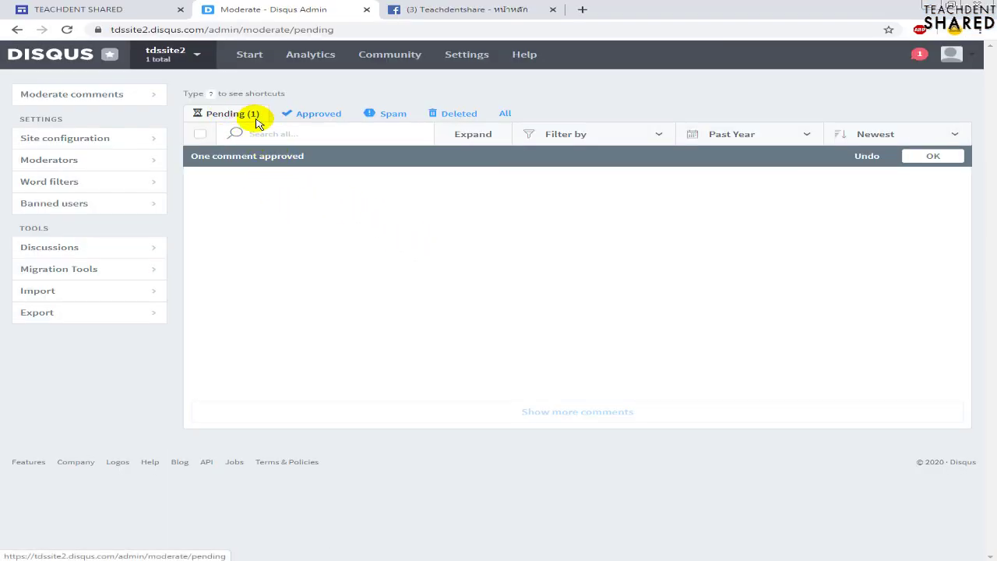
In the Disqus admin, dismiss the earlier approval notice, refresh the pending comments, and approve the "Thank you" guest comment
{"action": "left_click", "coordinate": [923, 159]}
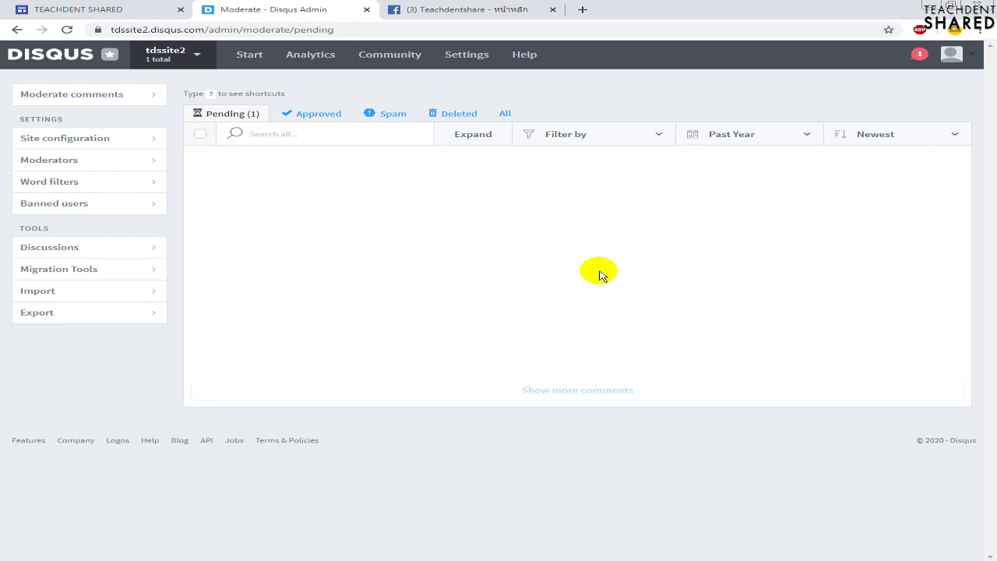
{"action": "key", "text": "F5"}
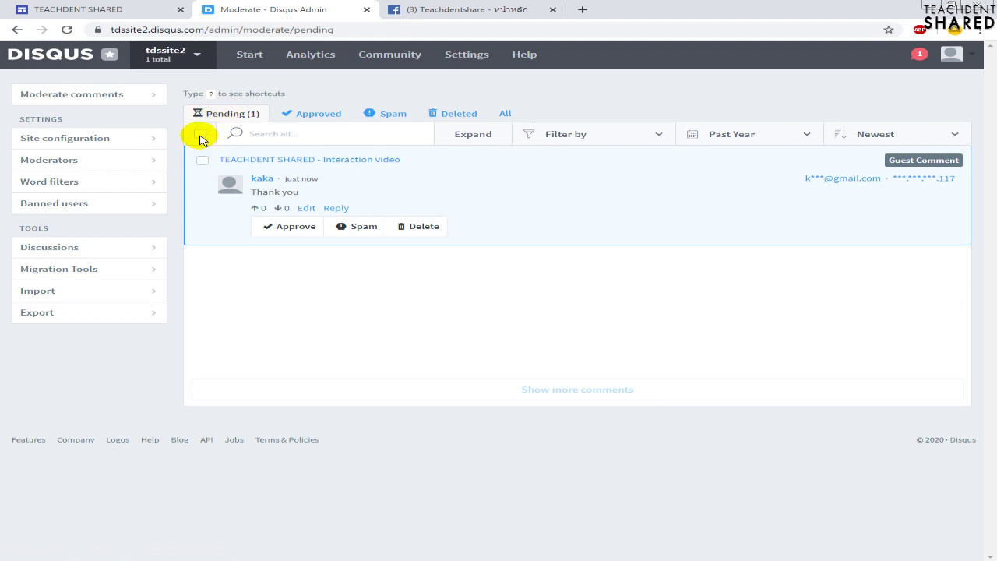
{"action": "left_click", "coordinate": [200, 134]}
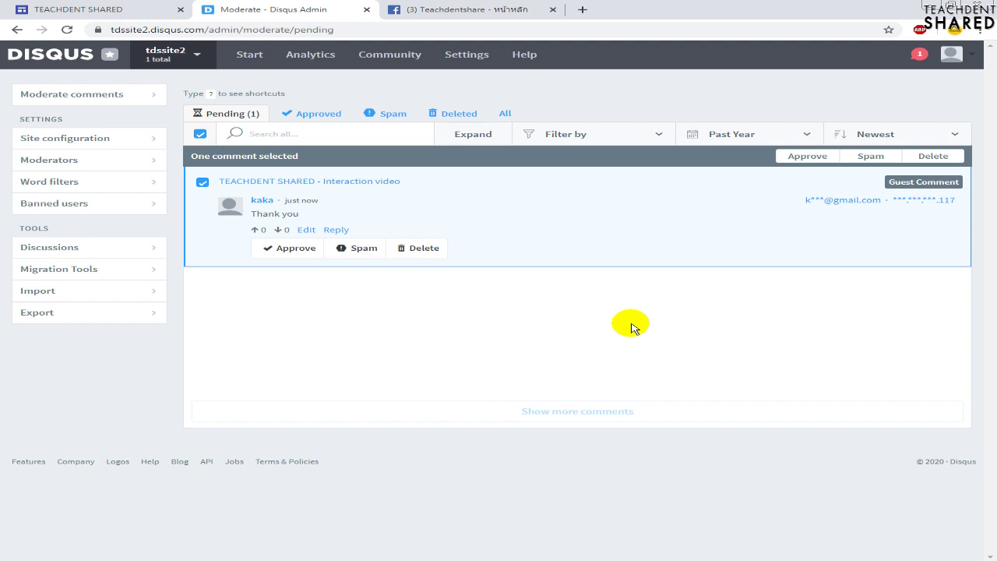
{"action": "left_click", "coordinate": [200, 134]}
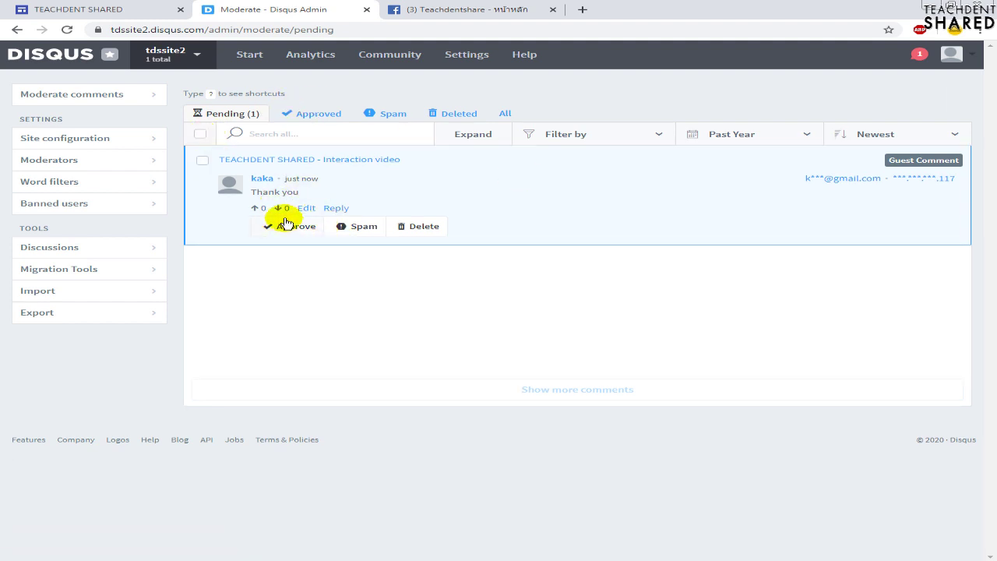
{"action": "left_click", "coordinate": [288, 230]}
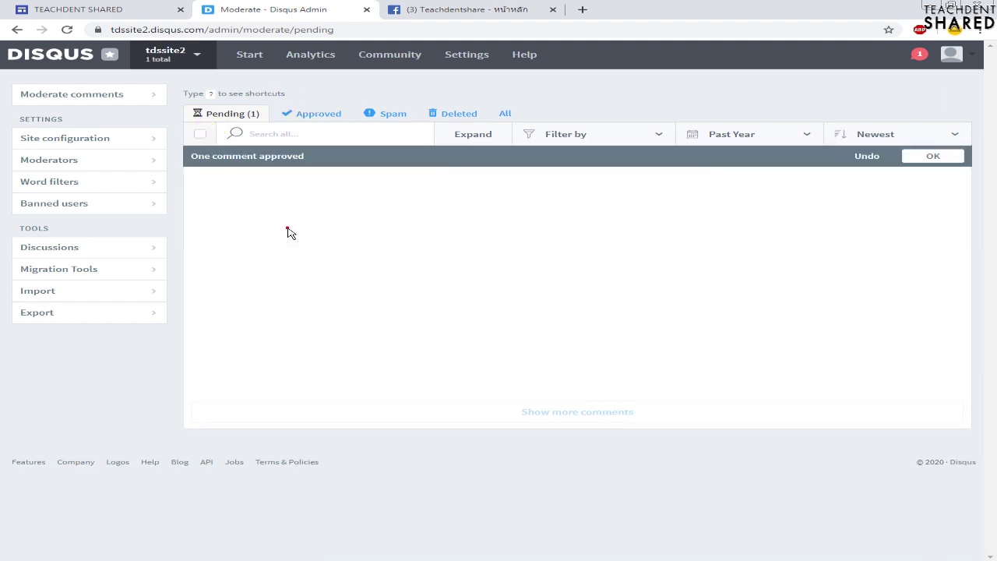
Return to the site's Interaction video page, reload it, and check the comment thread for the "Thank you" comment
{"action": "left_click", "coordinate": [161, 552]}
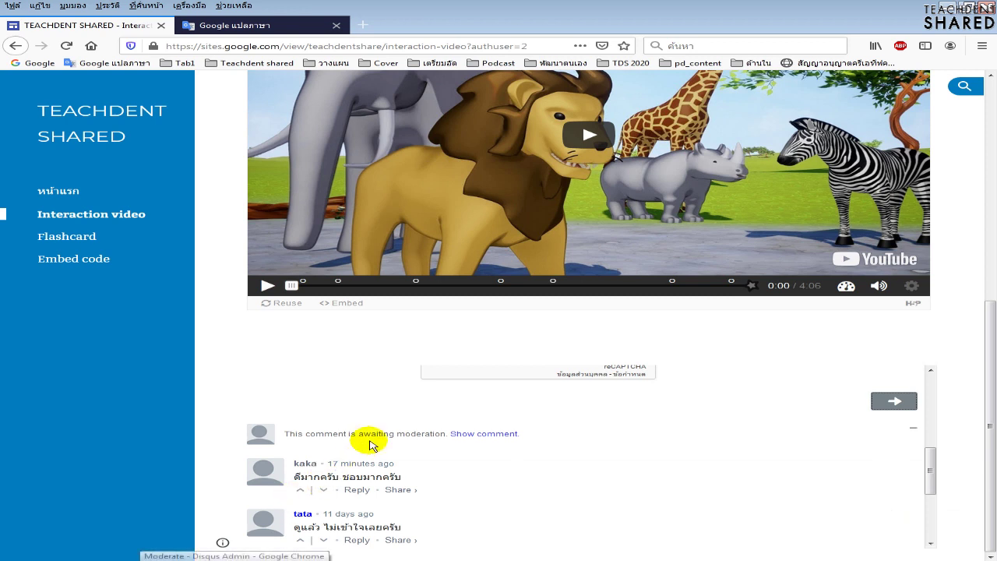
{"action": "key", "text": "F5"}
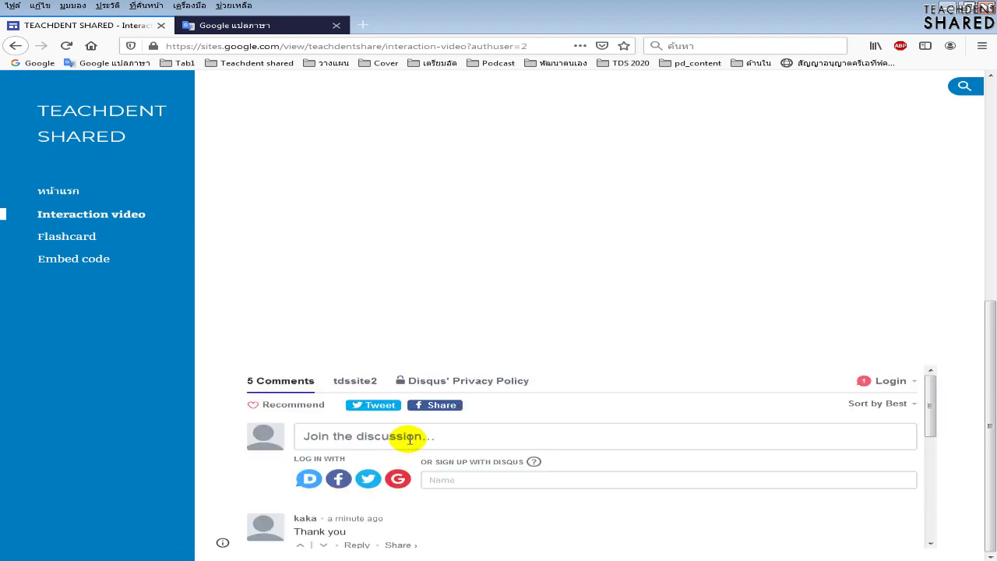
{"action": "scroll", "coordinate": [323, 413], "scroll_direction": "down", "scroll_amount": 3}
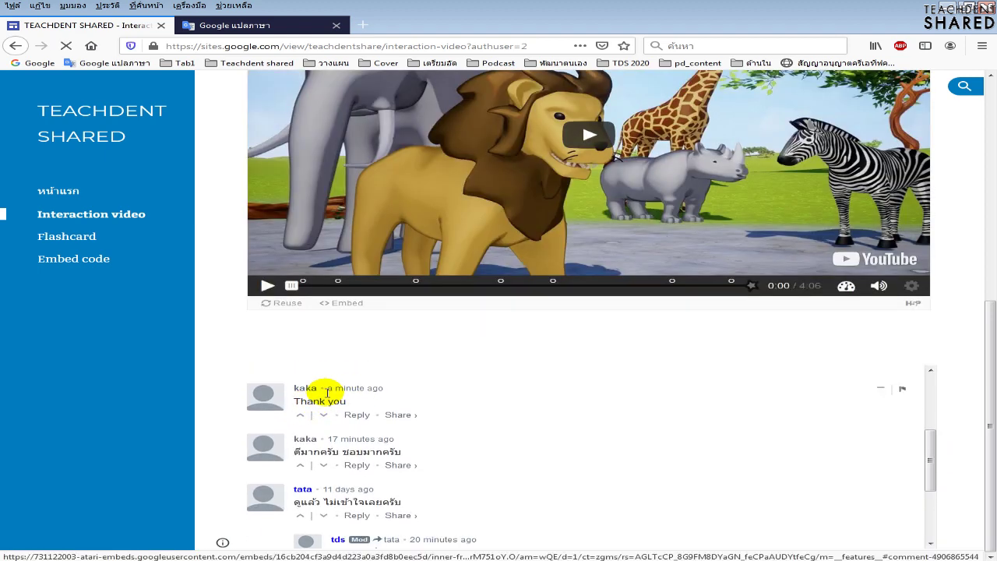